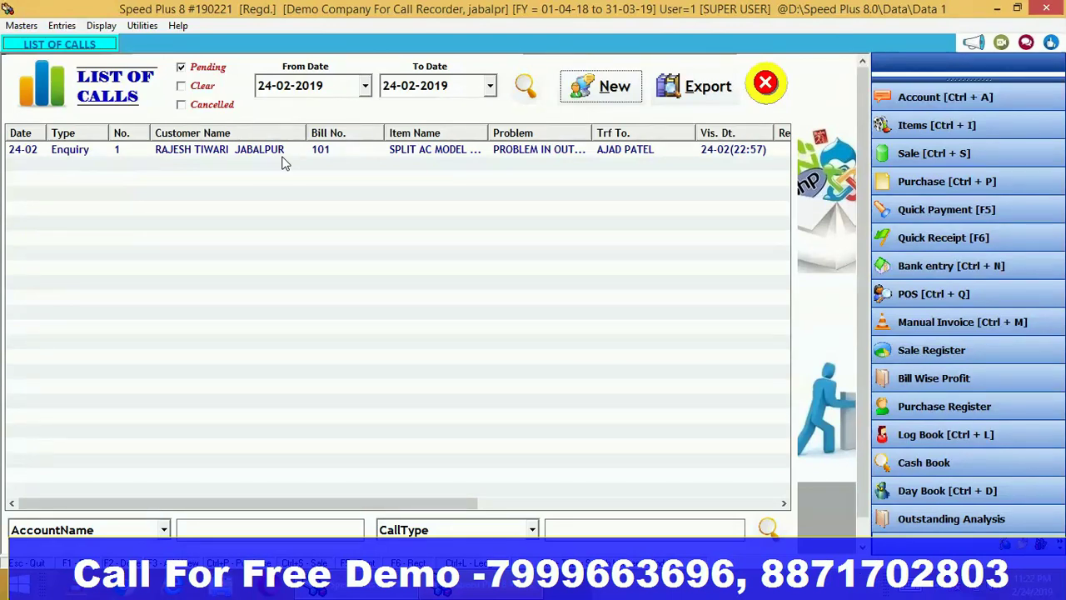
# Close the list of calls and reopen it through the Call Recorder utility
pyautogui.click(763, 86)
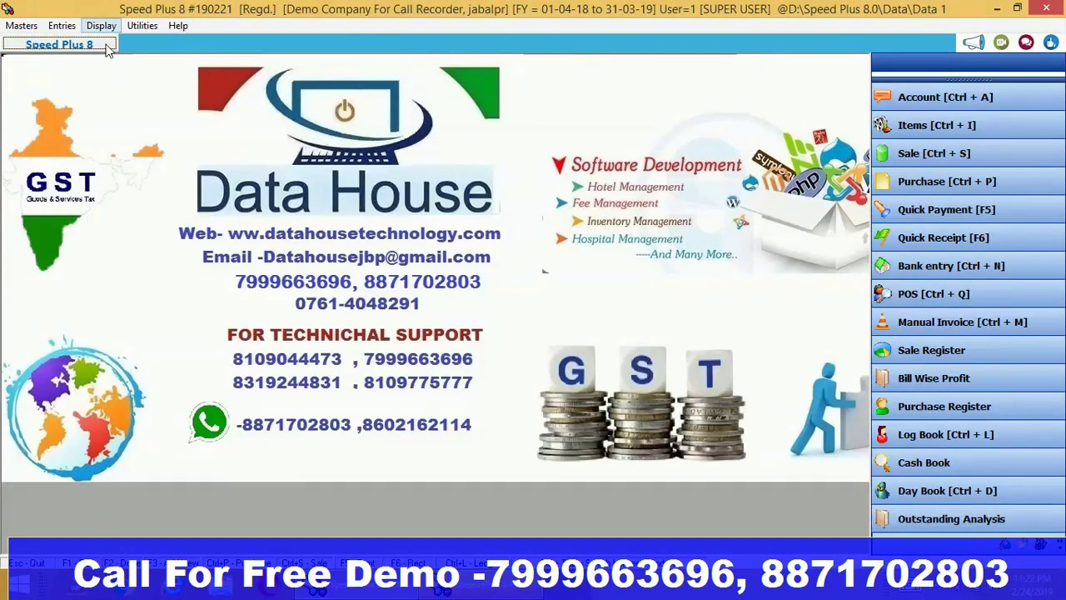
pyautogui.click(143, 26)
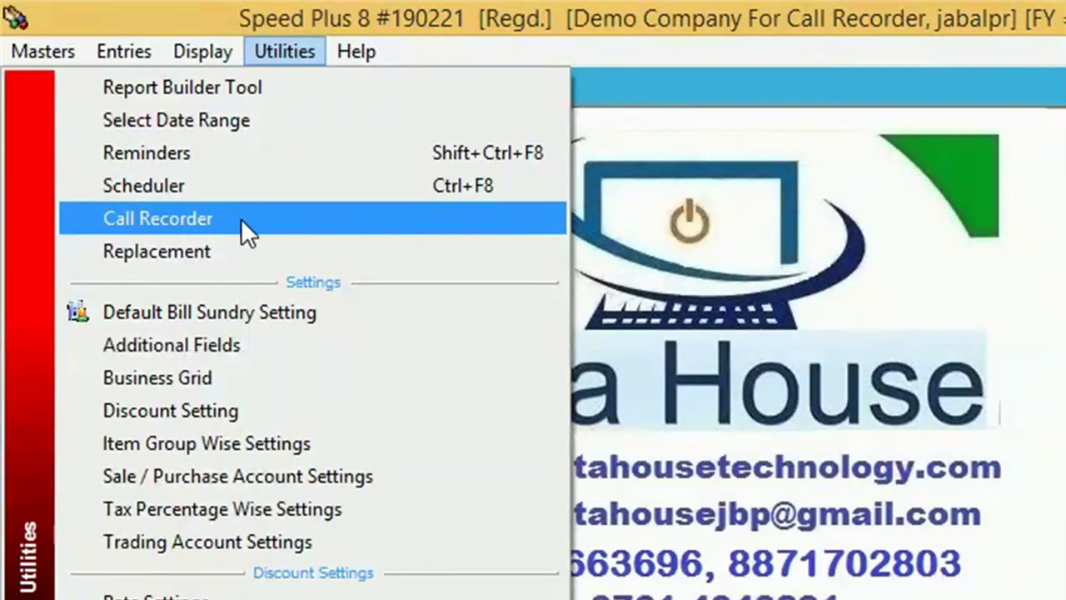
pyautogui.click(190, 225)
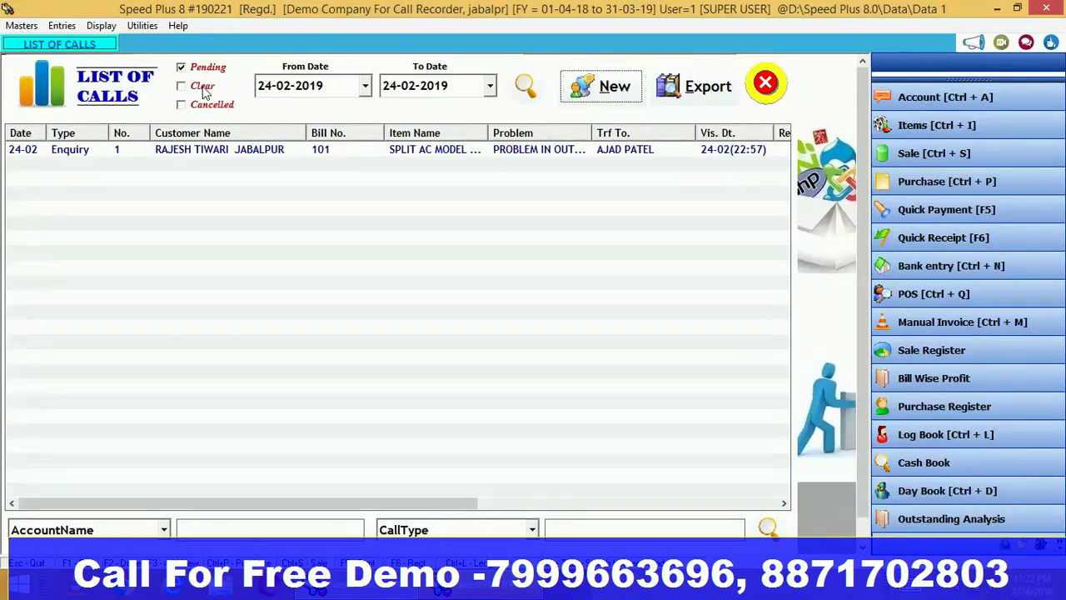
# Filter the list of calls by the Pending, Clear and Cancelled statuses to compare the entries shown
pyautogui.click(186, 88)
pyautogui.click(194, 72)
pyautogui.click(204, 90)
pyautogui.click(203, 88)
pyautogui.click(214, 105)
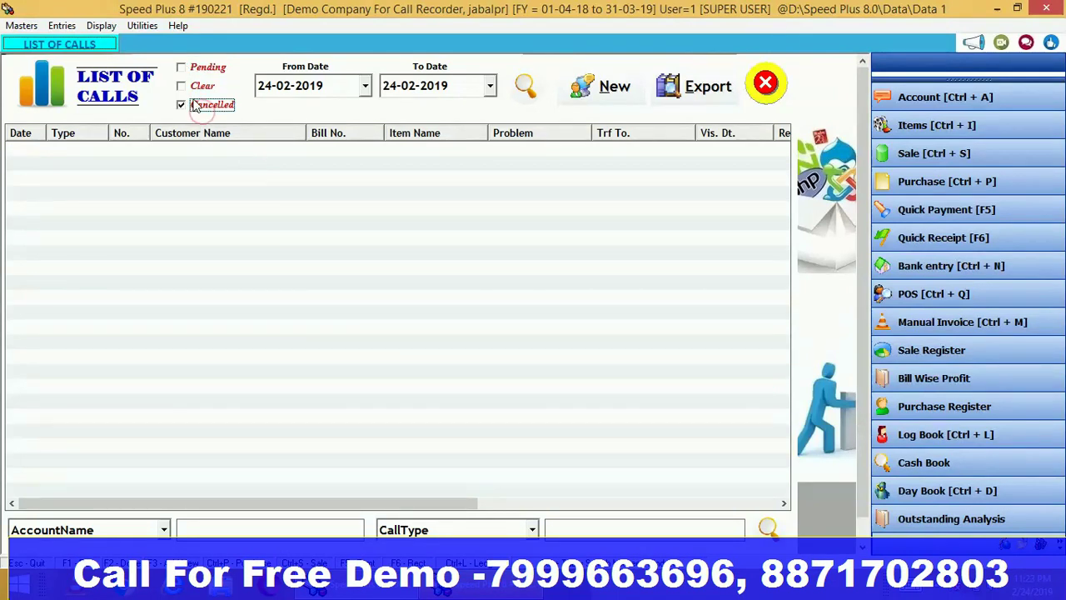
pyautogui.click(183, 69)
pyautogui.click(193, 106)
pyautogui.click(181, 67)
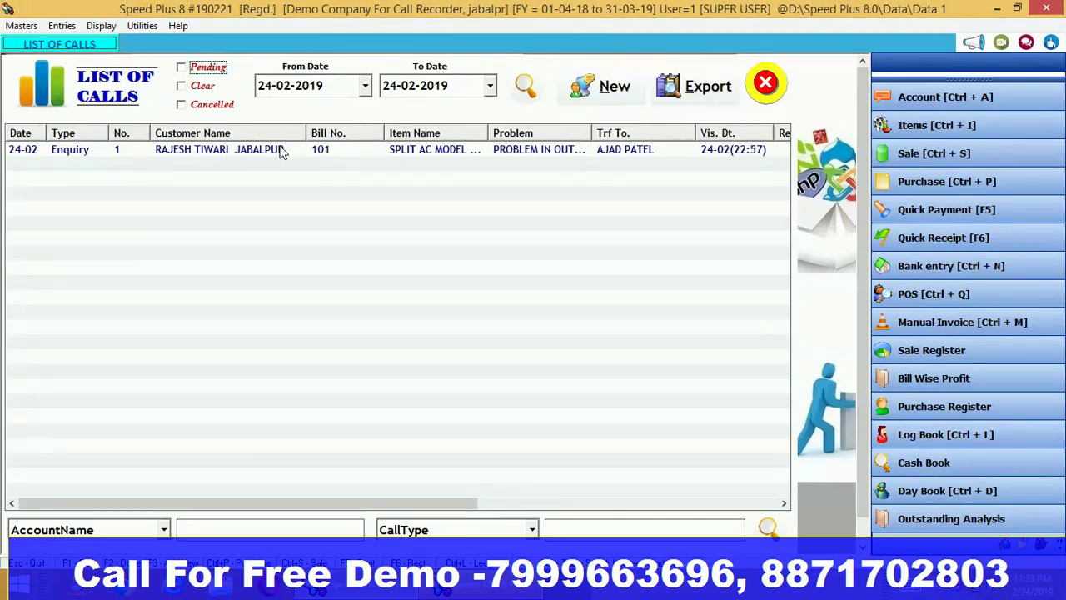
# Start a new call record and set its date to 25-02-2019
pyautogui.click(606, 96)
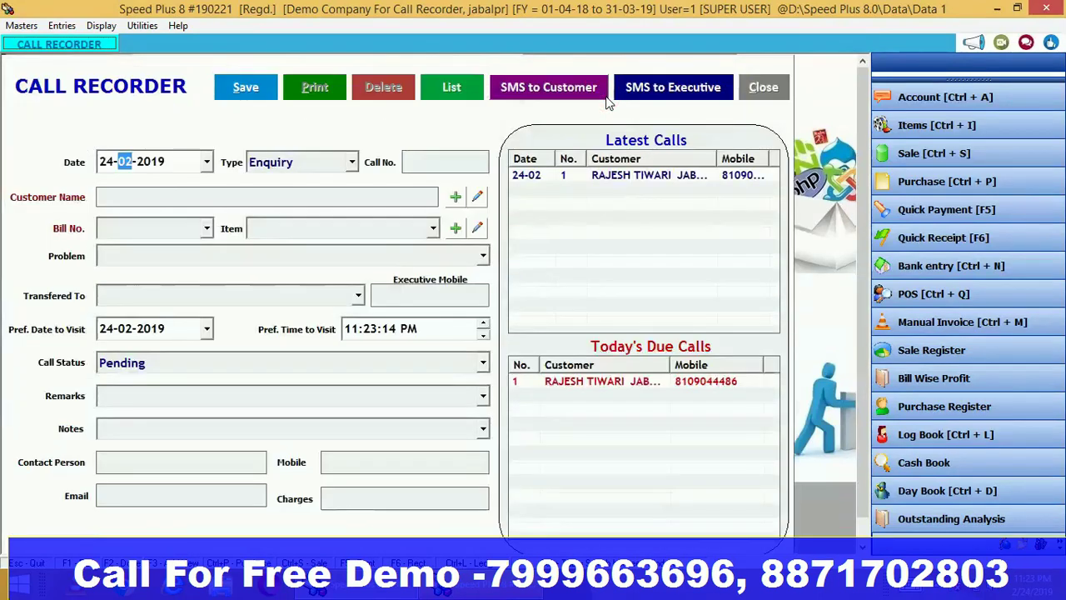
pyautogui.click(105, 164)
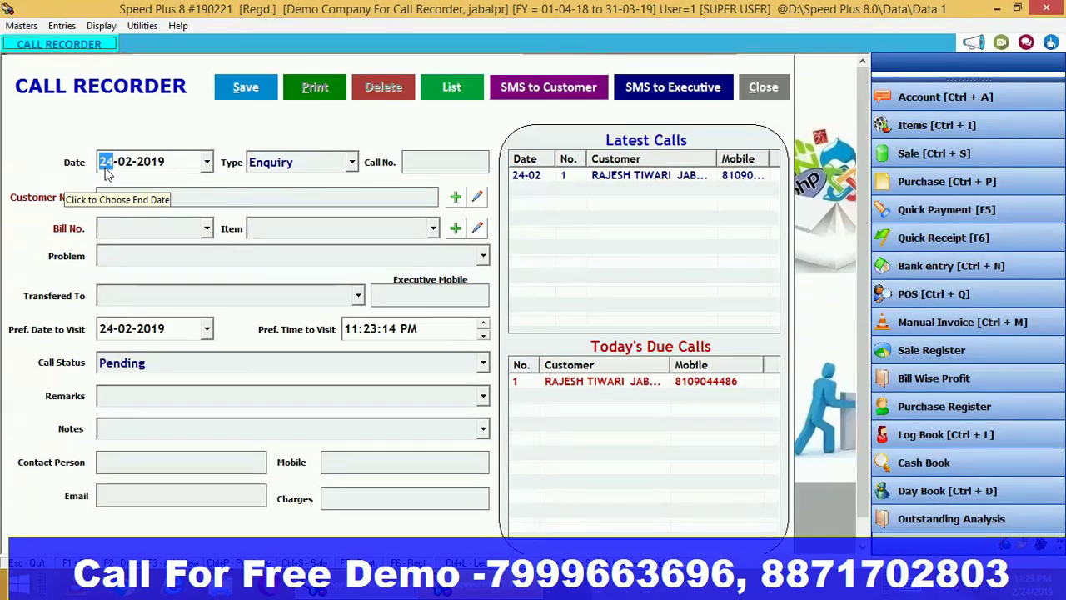
pyautogui.press('Up')
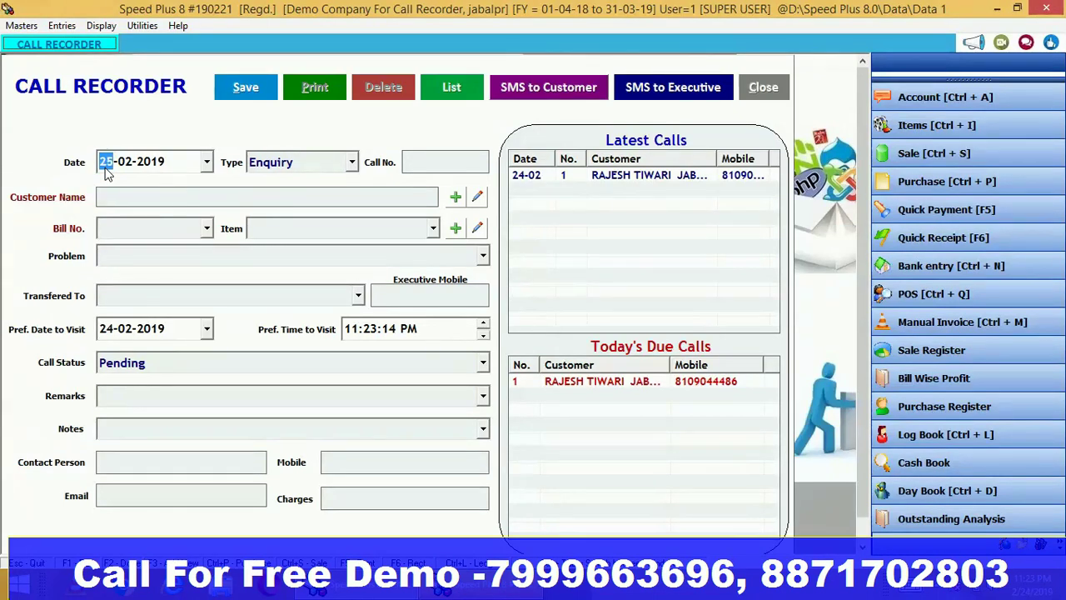
pyautogui.press('Return')
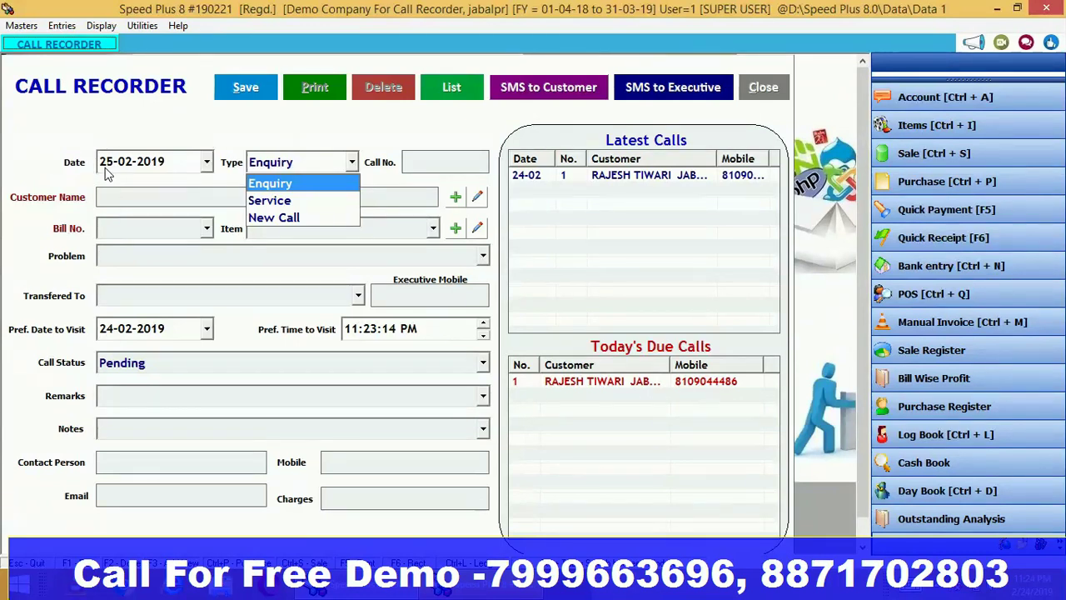
# Review the Enquiry, Service and New Call types and set the call type to Service
pyautogui.press('Down')
pyautogui.press('Down')
pyautogui.press('Up')
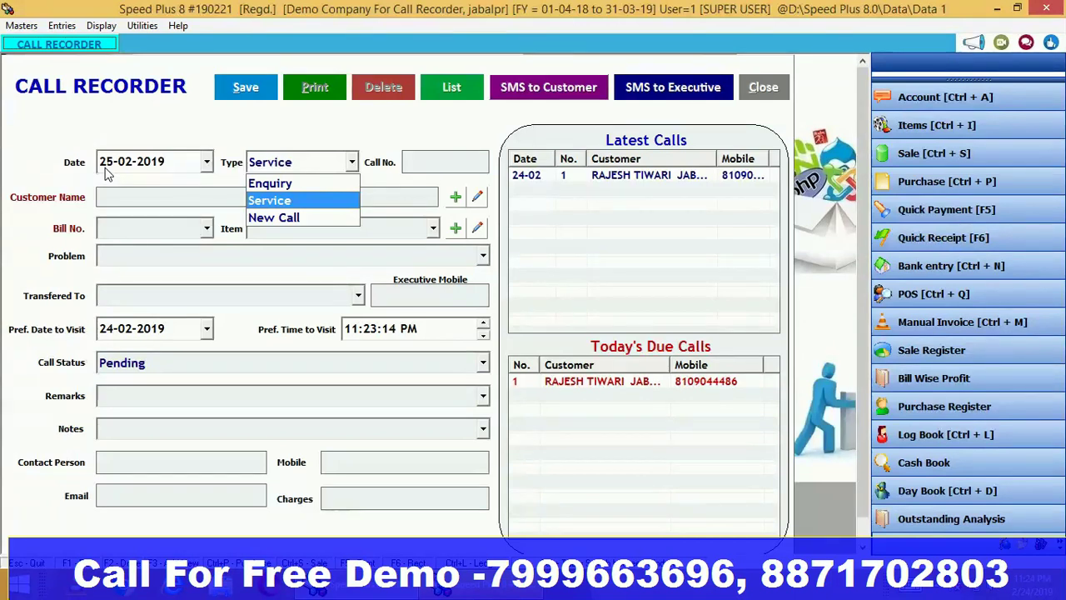
pyautogui.press('Down')
pyautogui.press('Up')
pyautogui.press('Up')
pyautogui.press('Down')
pyautogui.press('Up')
pyautogui.press('Down')
pyautogui.press('Up')
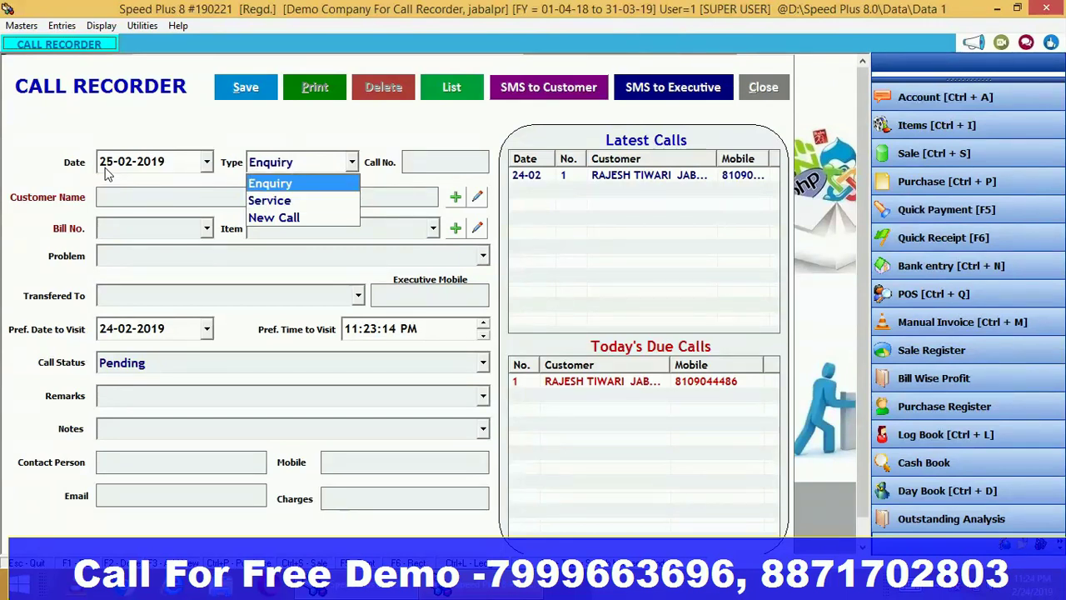
pyautogui.press('Down')
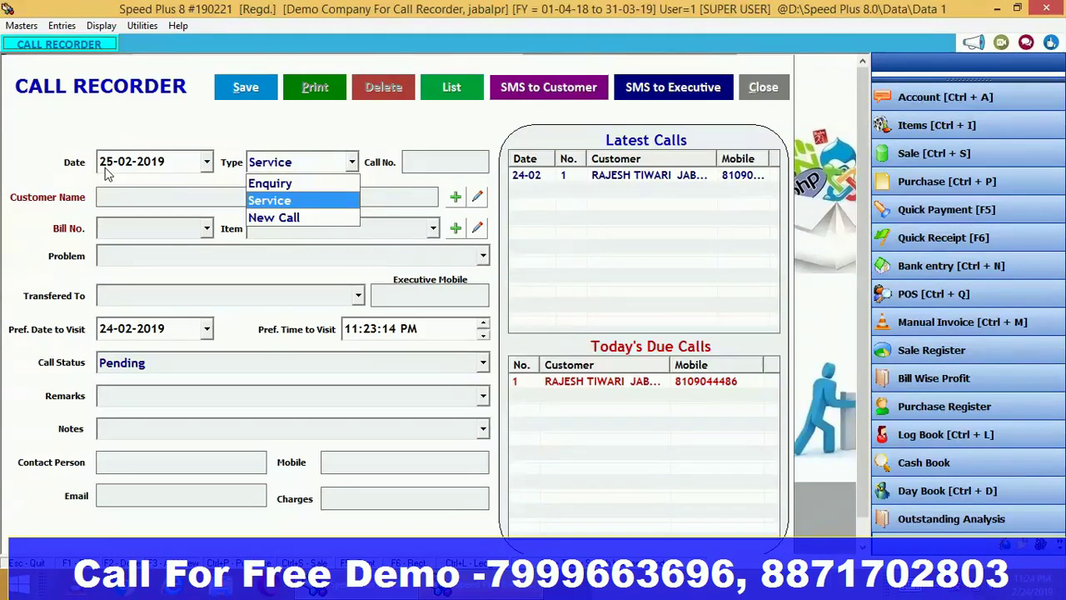
pyautogui.press('Return')
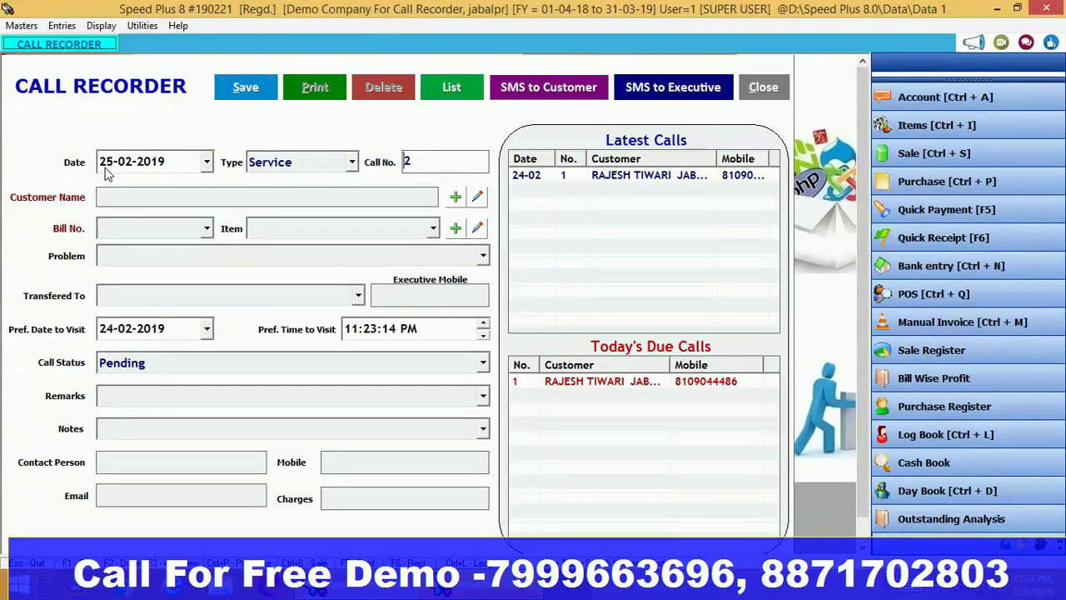
# Accept the proposed call number and choose the existing customer listed for the call
pyautogui.press('Return')
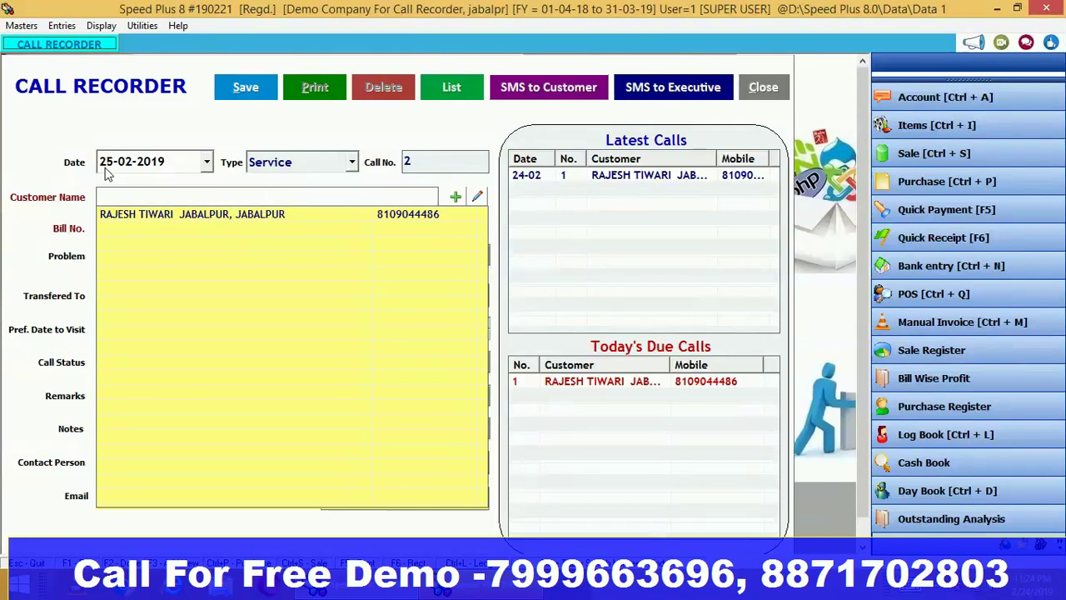
pyautogui.press('Down')
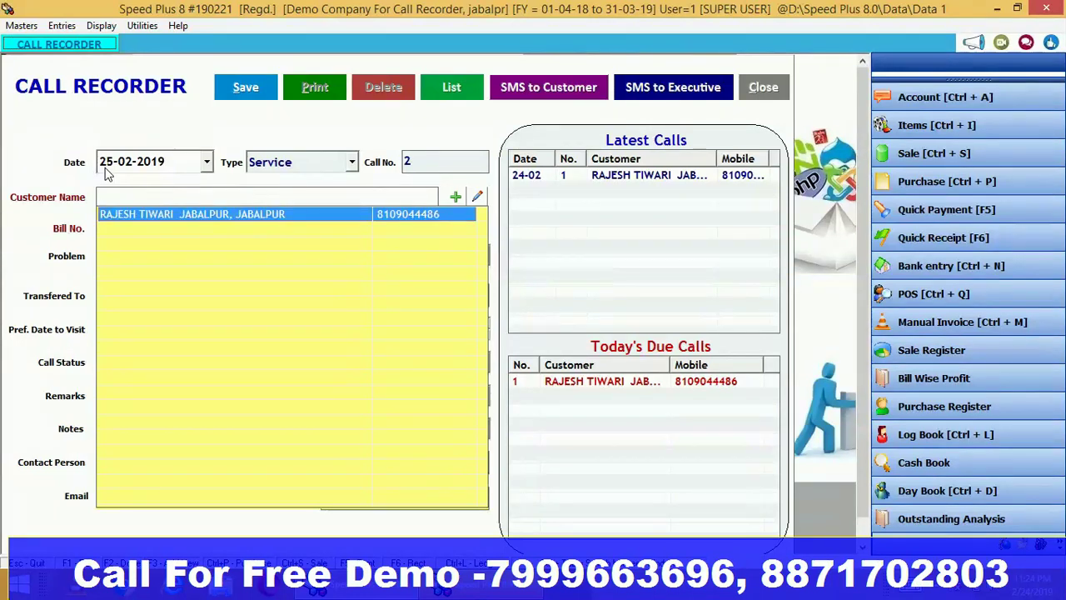
pyautogui.press('Return')
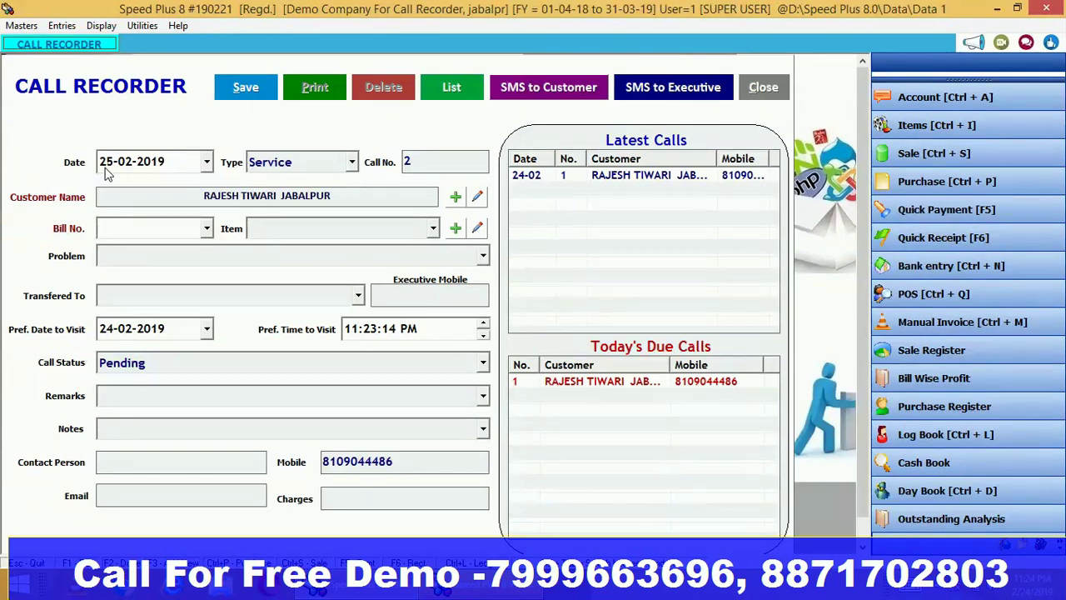
# Enter bill no. 101 with the item SPLIT AC MODEL NO 102 BLUSTAR and the problem PROBLEM IN OUTDOOR
pyautogui.write('101')
pyautogui.press('Return')
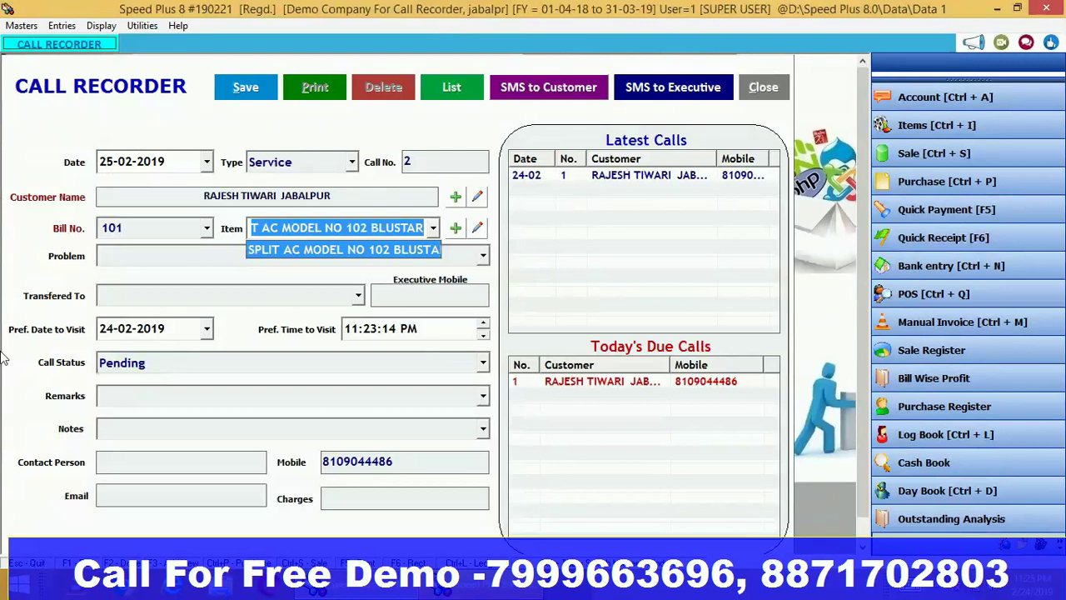
pyautogui.press('Return')
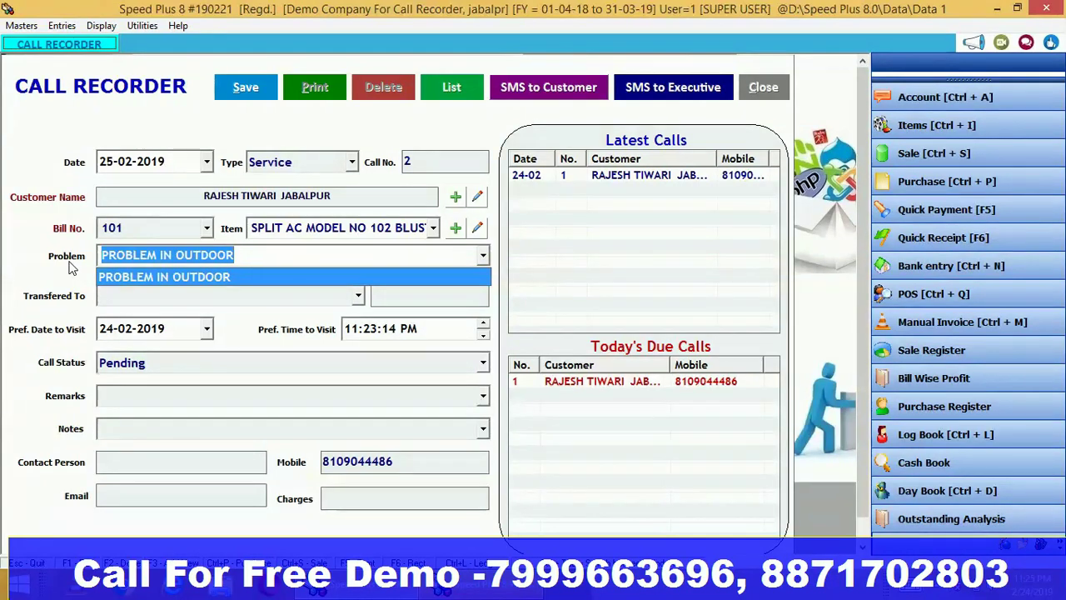
pyautogui.press('Return')
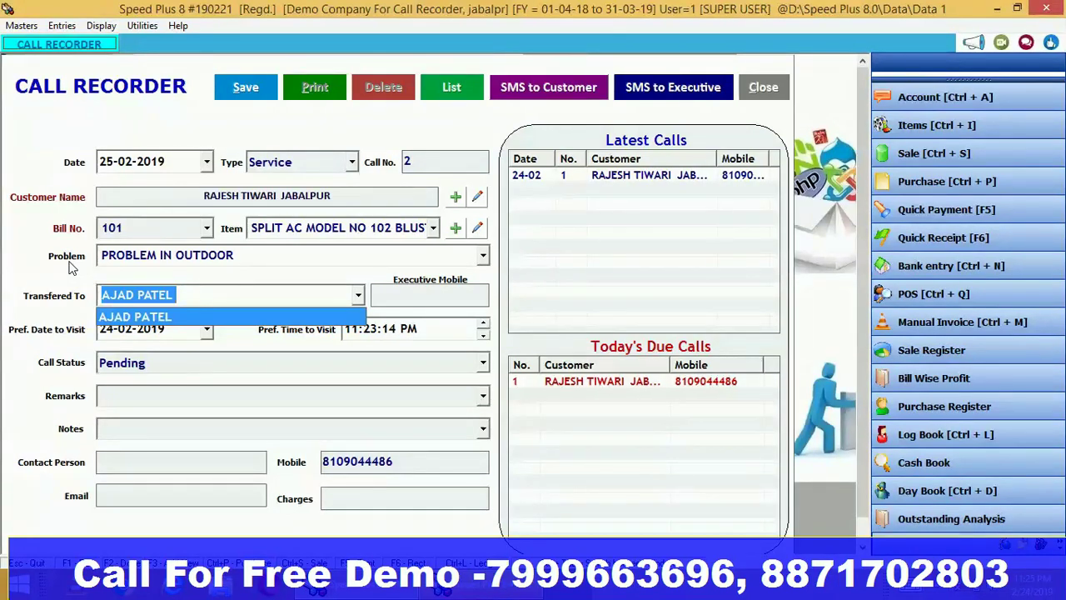
# Transfer the call to the listed executive and set the preferred visit date to 28-02-2019
pyautogui.press('Return')
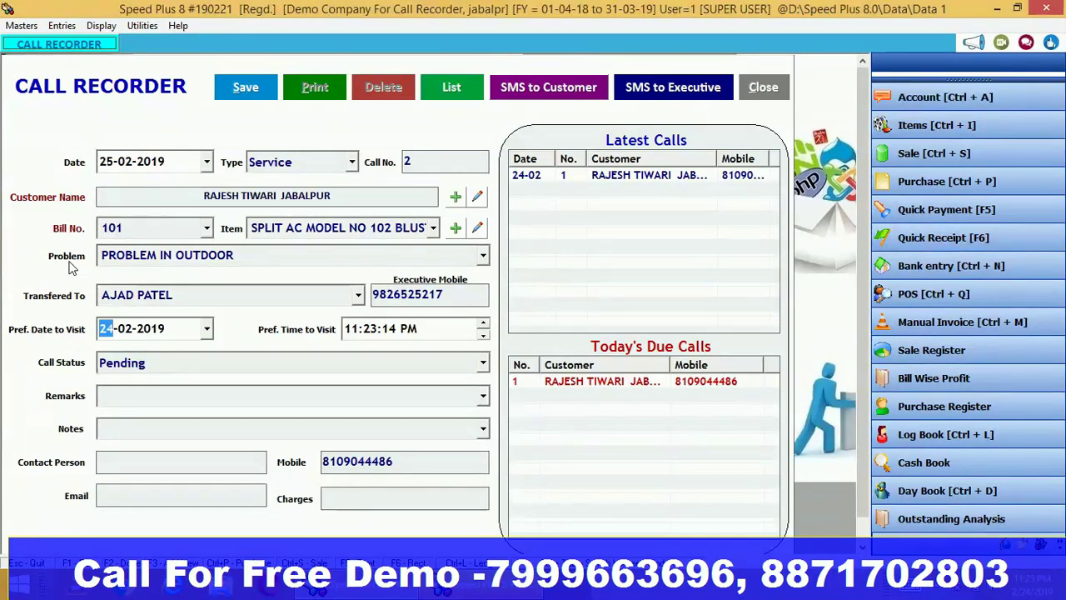
pyautogui.press('Tab')
pyautogui.write('28')
pyautogui.press('Tab')
pyautogui.press('Tab')
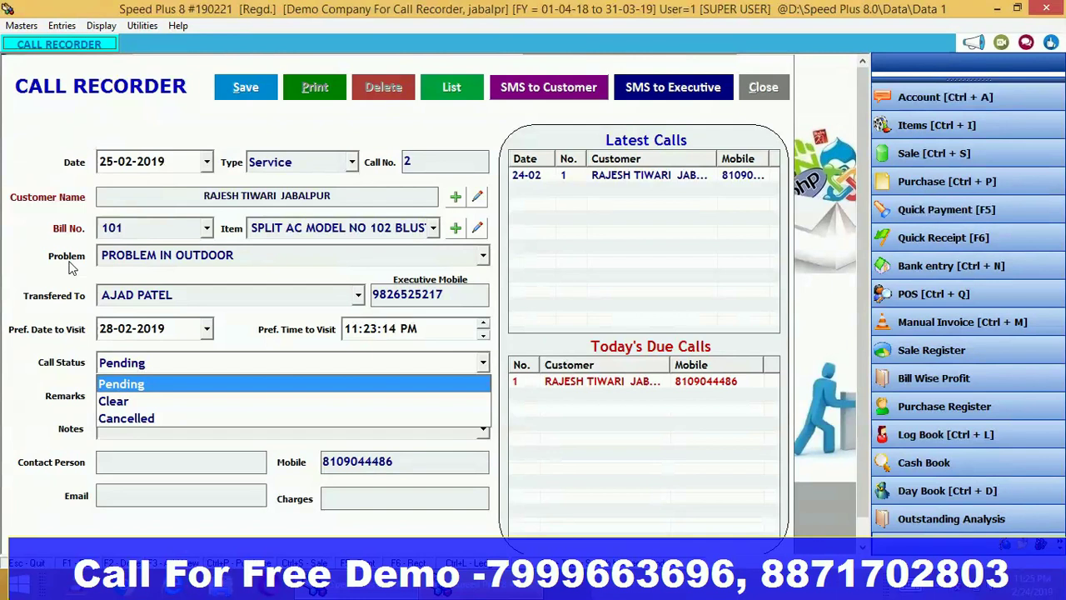
# Look through the Clear and Cancelled statuses and settle the call status on Pending
pyautogui.press('Down')
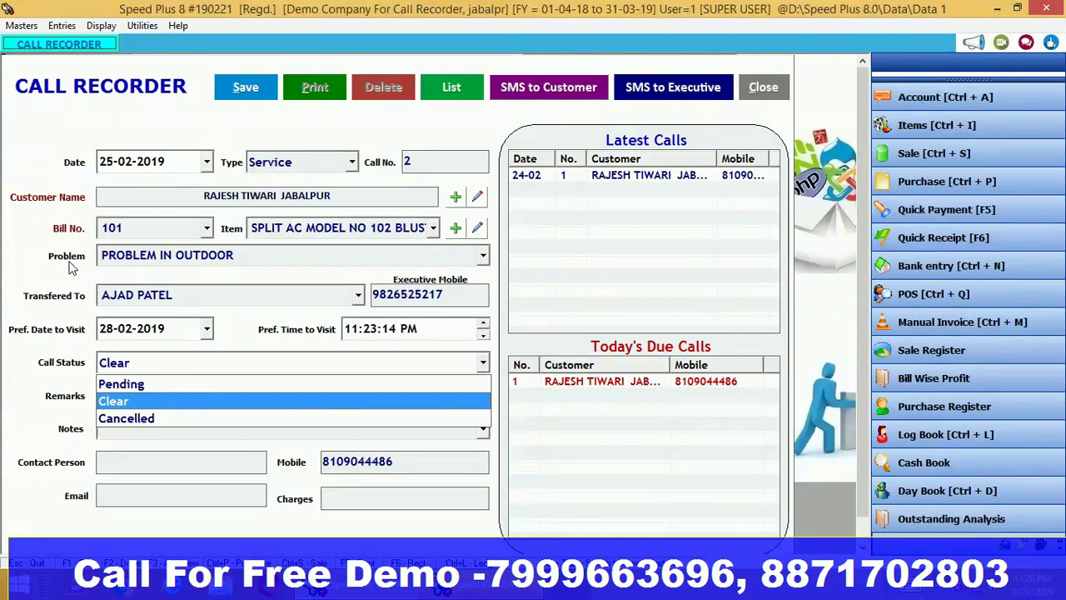
pyautogui.press('Down')
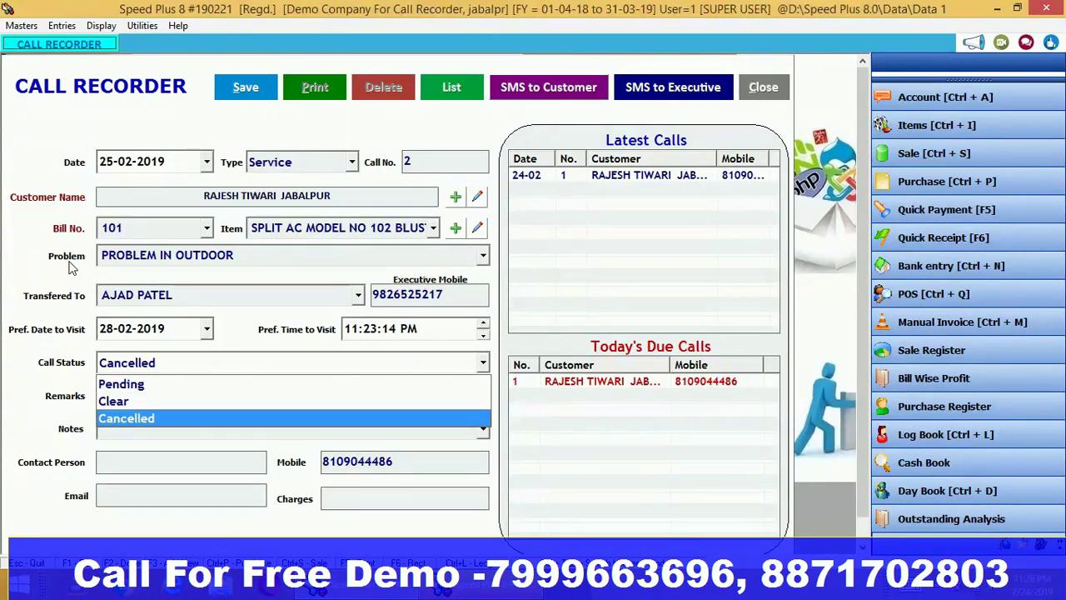
pyautogui.press('Up')
pyautogui.press('Up')
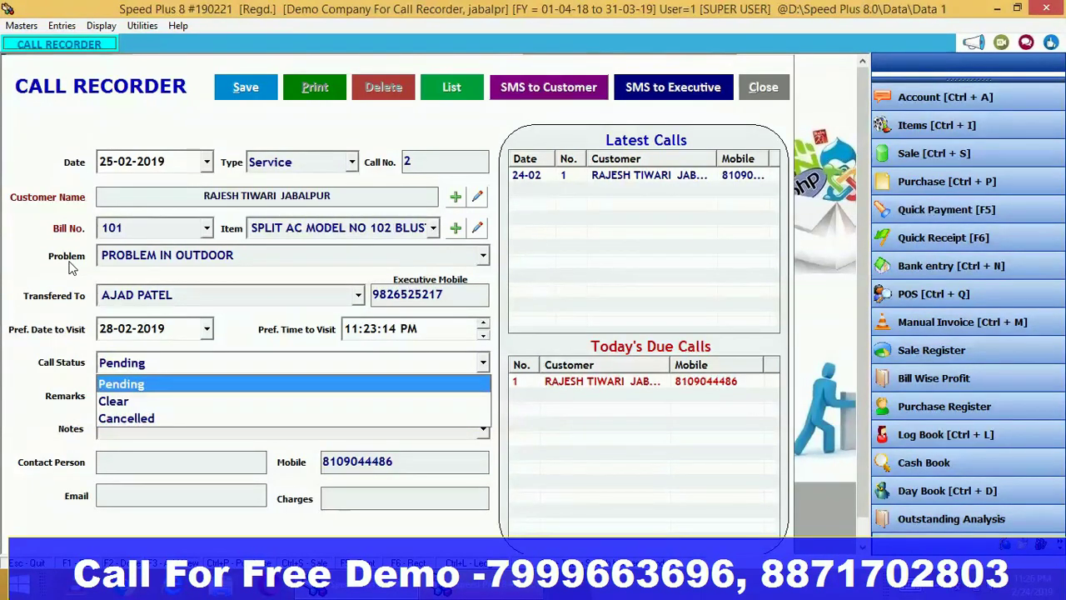
pyautogui.press('Return')
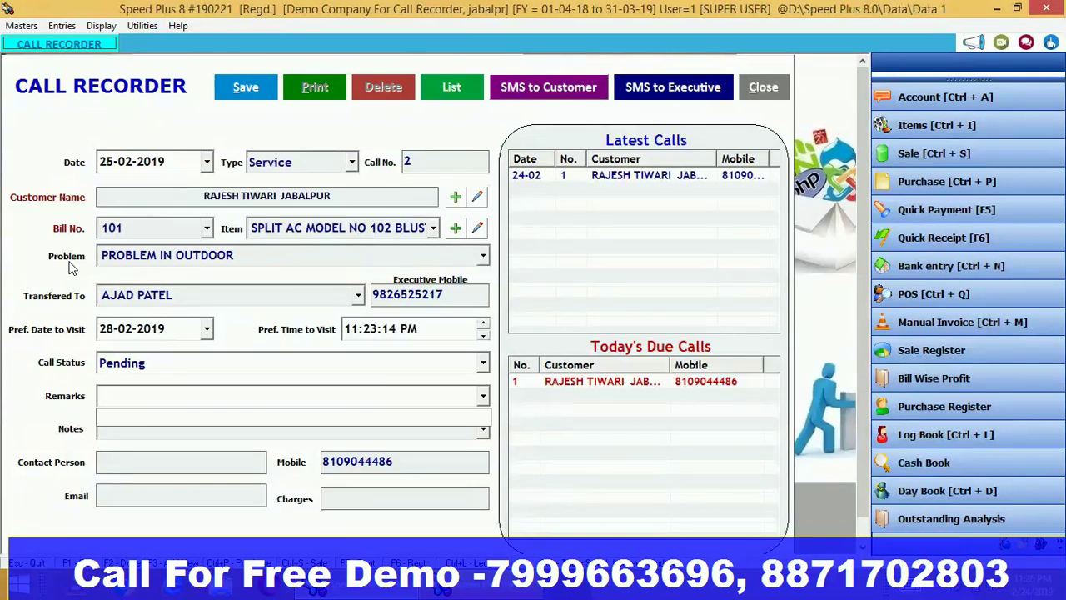
# Leave remarks, notes and email blank, enter the contact person's name, and set the charges to 600
pyautogui.press('Return')
pyautogui.press('Return')
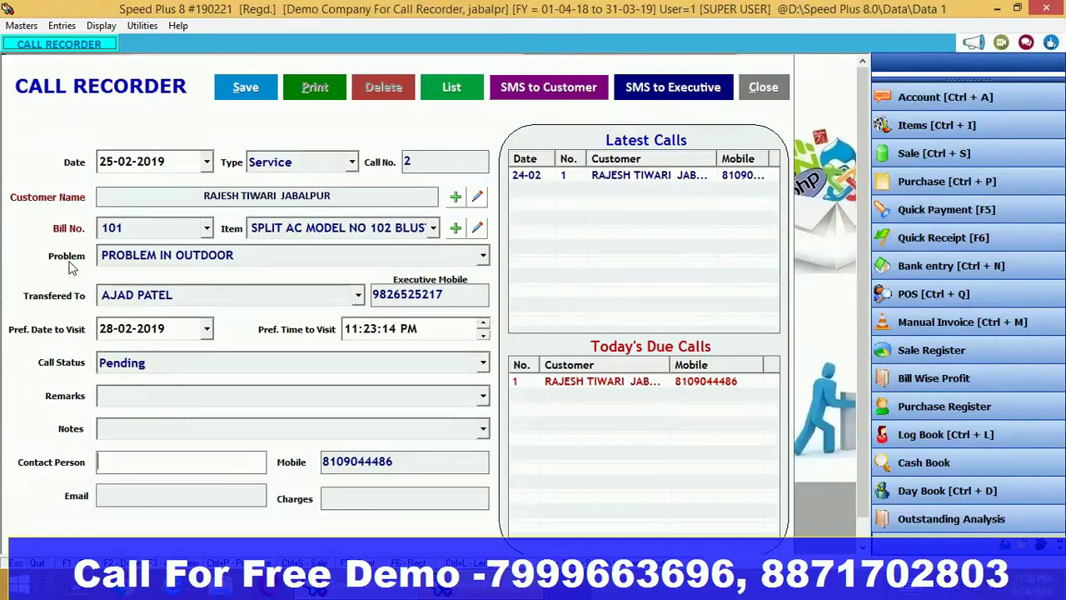
pyautogui.write('VINAY')
pyautogui.press('Return')
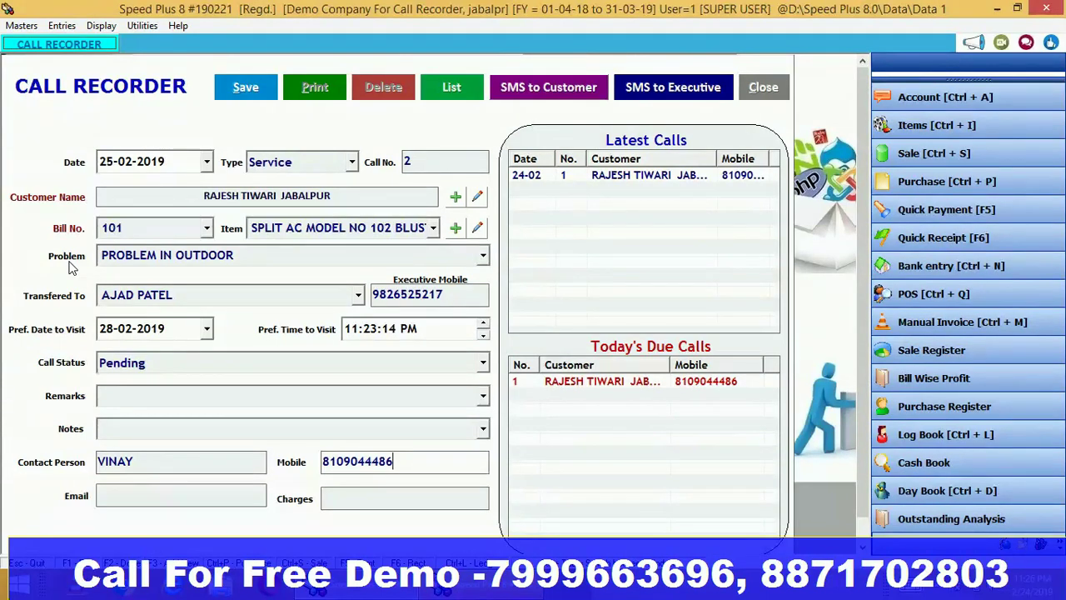
pyautogui.press('Return')
pyautogui.press('Return')
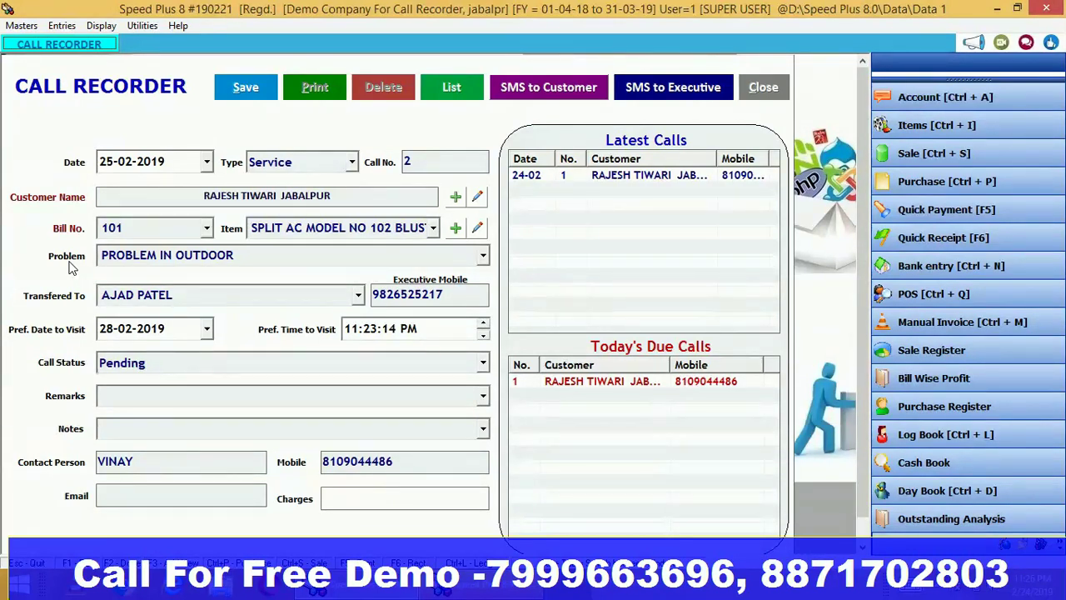
pyautogui.write('600')
# View the window for sending an SMS to the customer and close it without sending a message
pyautogui.click(588, 94)
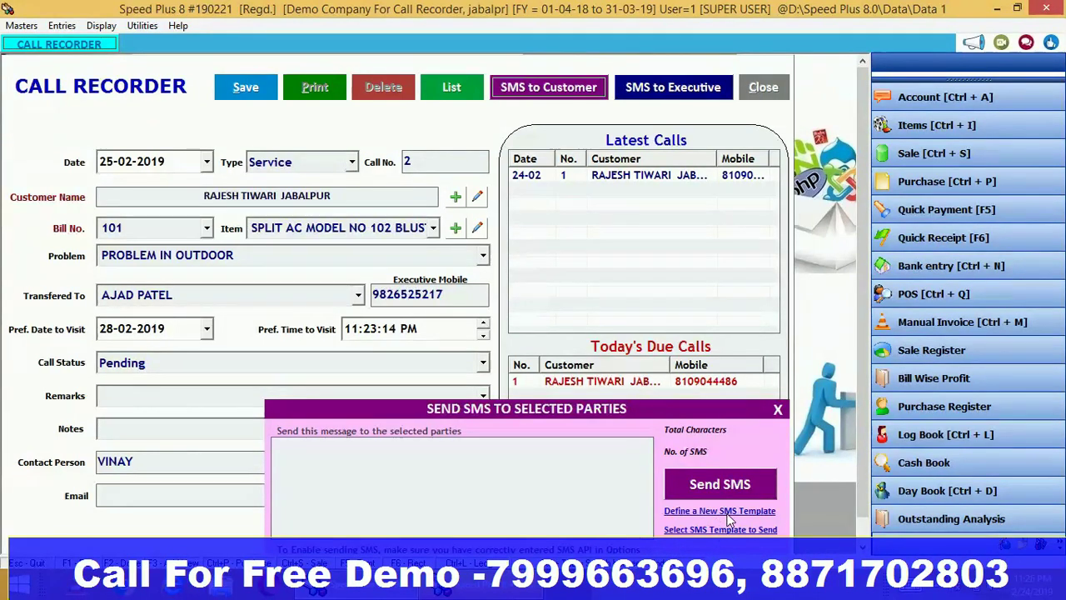
pyautogui.click(780, 409)
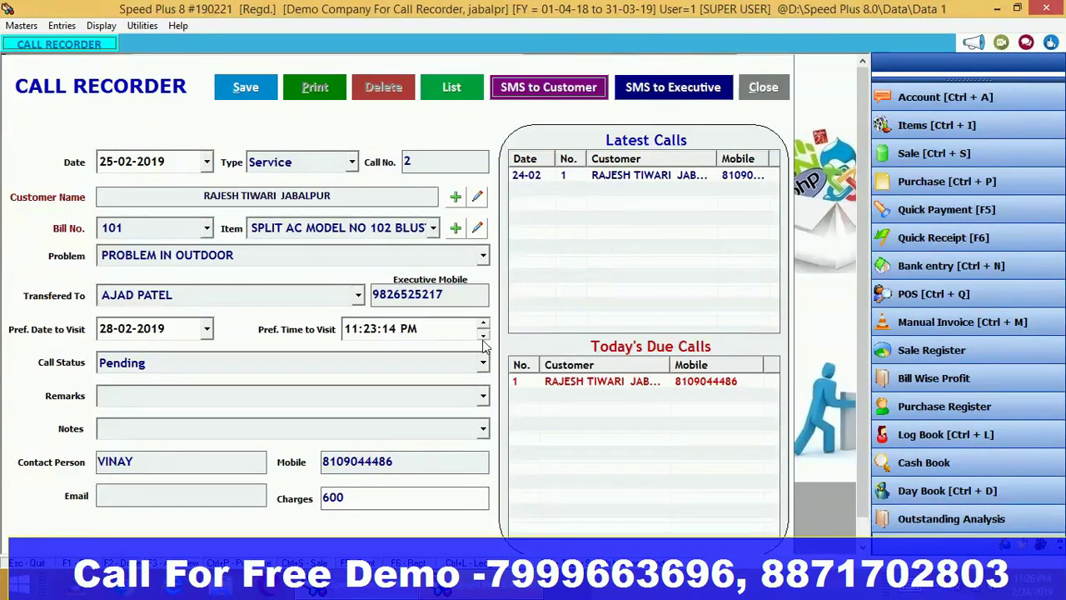
# Save the new service call and dismiss the confirmation
pyautogui.click(245, 88)
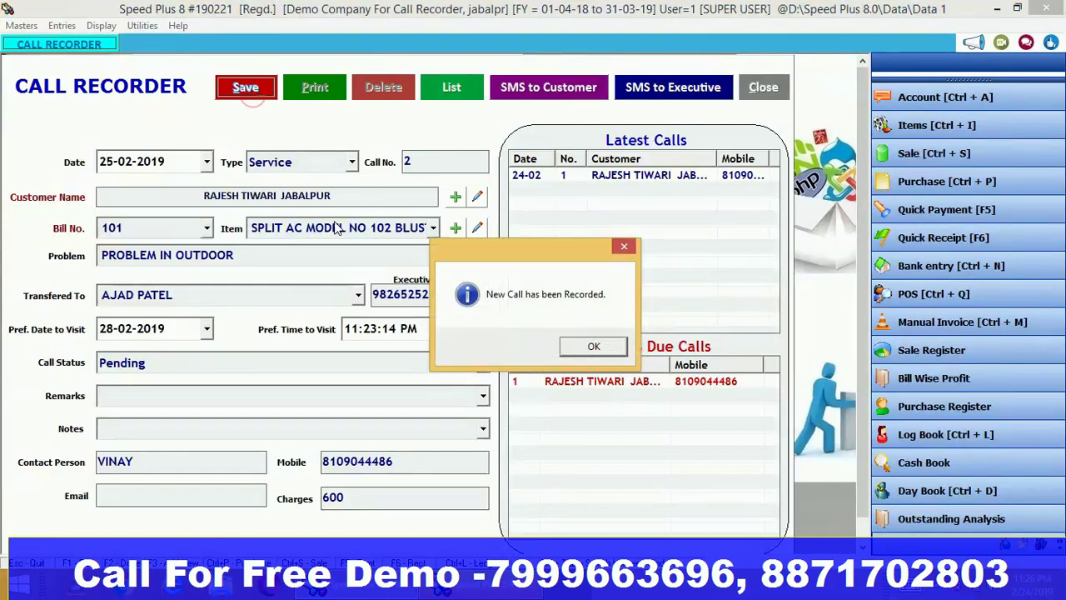
pyautogui.click(592, 348)
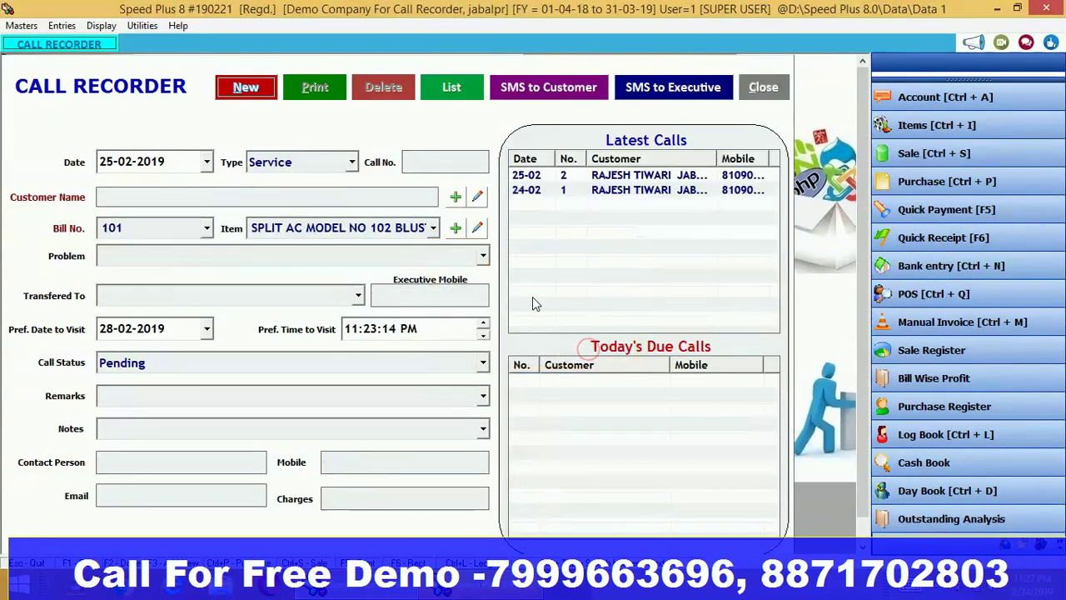
# Review the 24-02 call among the latest calls, open the 25-02 call and print it
pyautogui.click(575, 191)
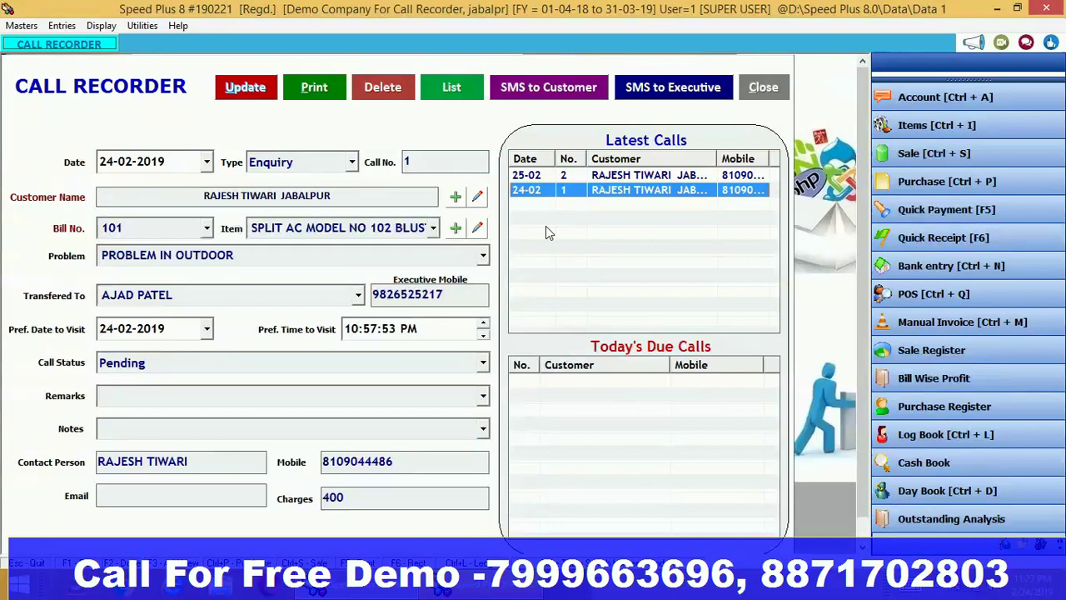
pyautogui.click(601, 174)
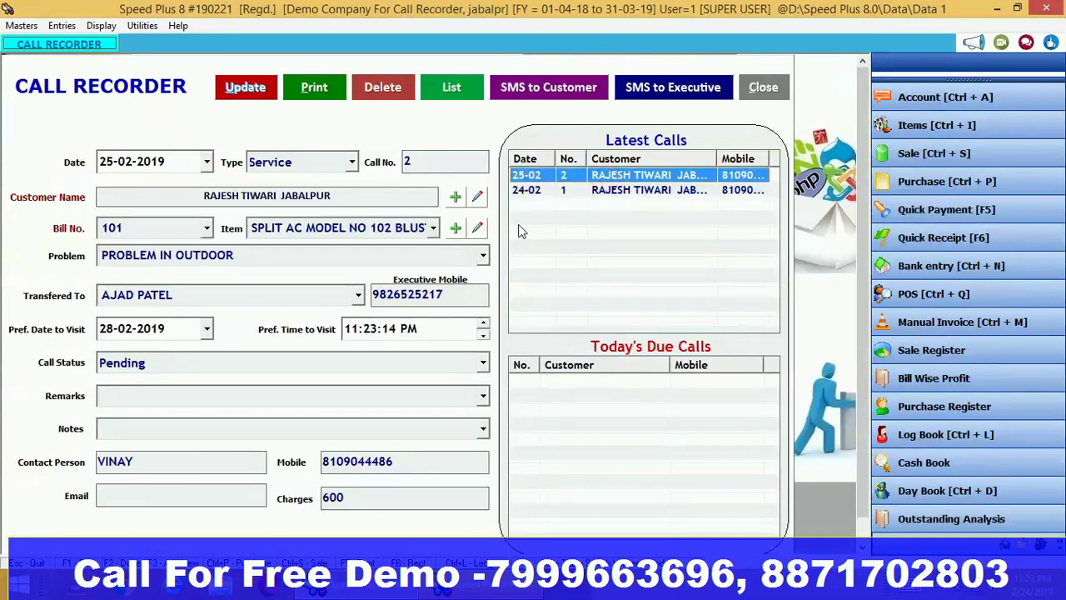
pyautogui.click(333, 90)
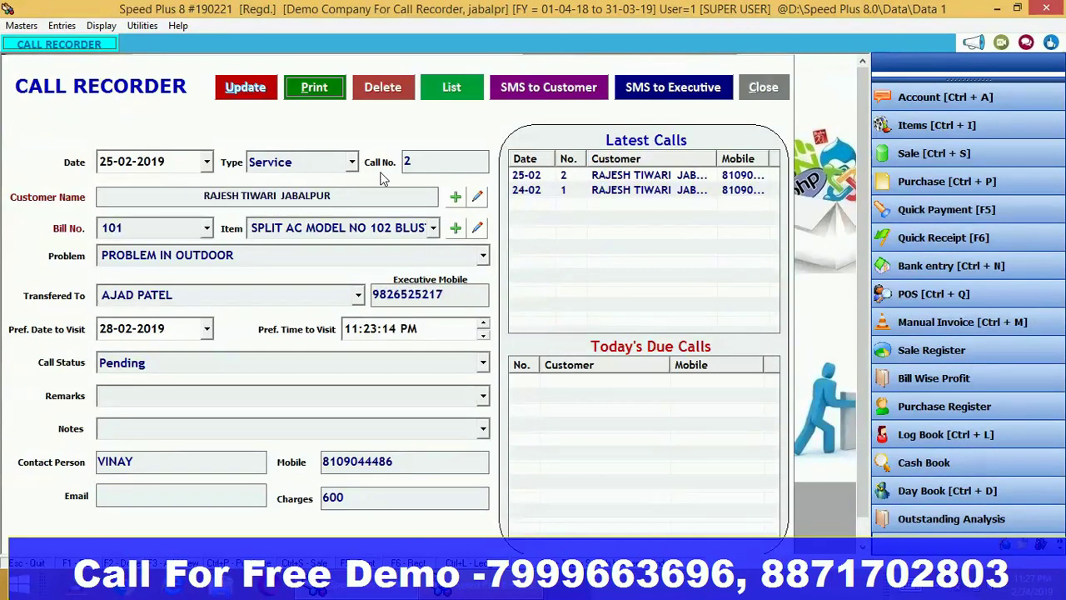
# Preview the printed form of the 25-02 service call, read it down to the checklist and signature area, and close the preview
pyautogui.click(251, 454)
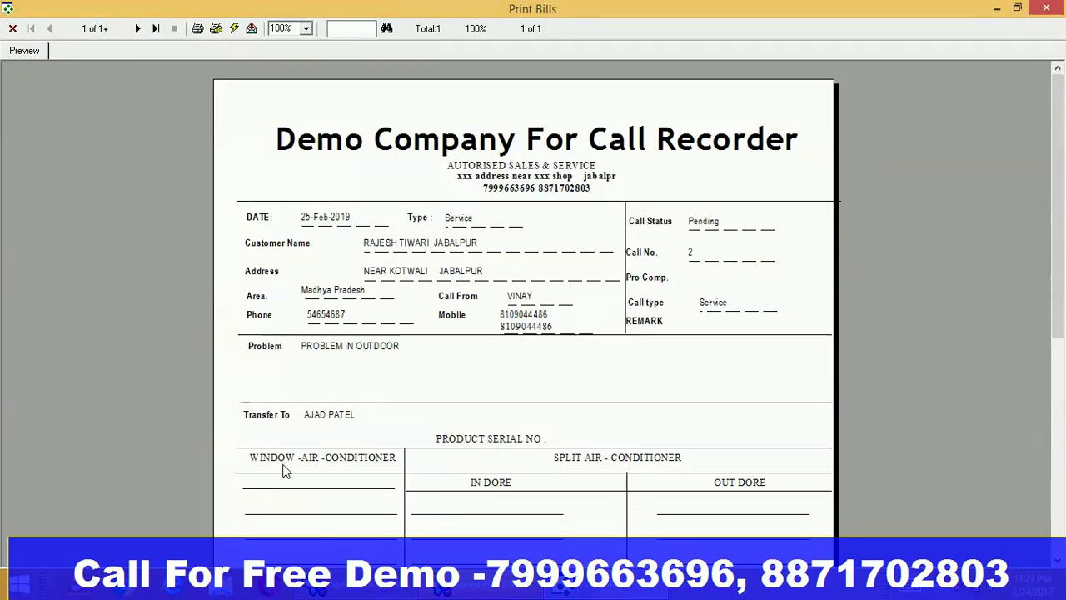
pyautogui.moveTo(1061, 193); pyautogui.dragTo(1061, 304)
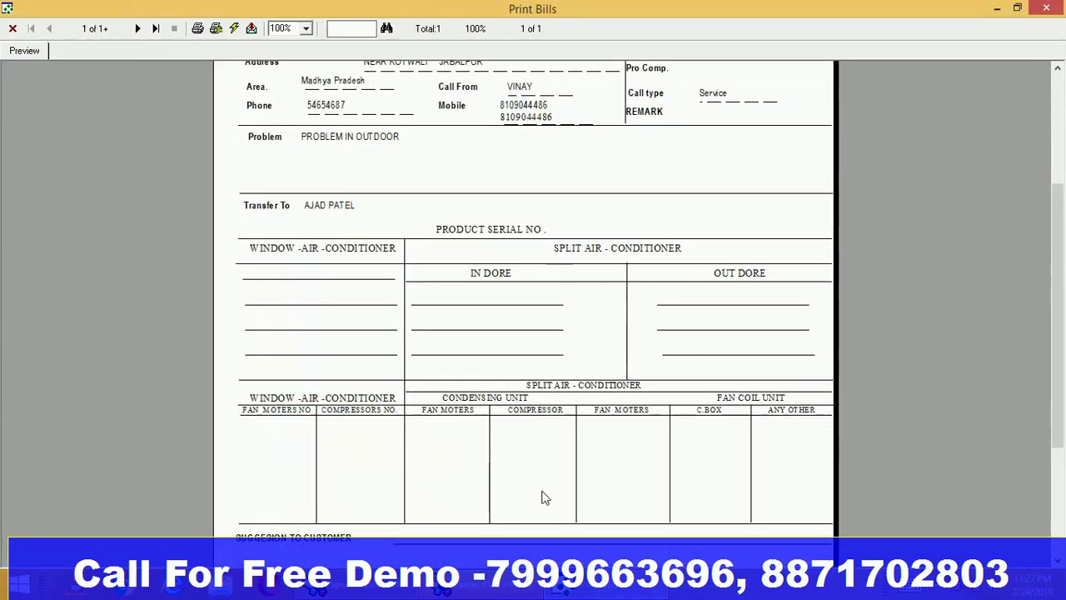
pyautogui.moveTo(1056, 264); pyautogui.dragTo(1059, 379)
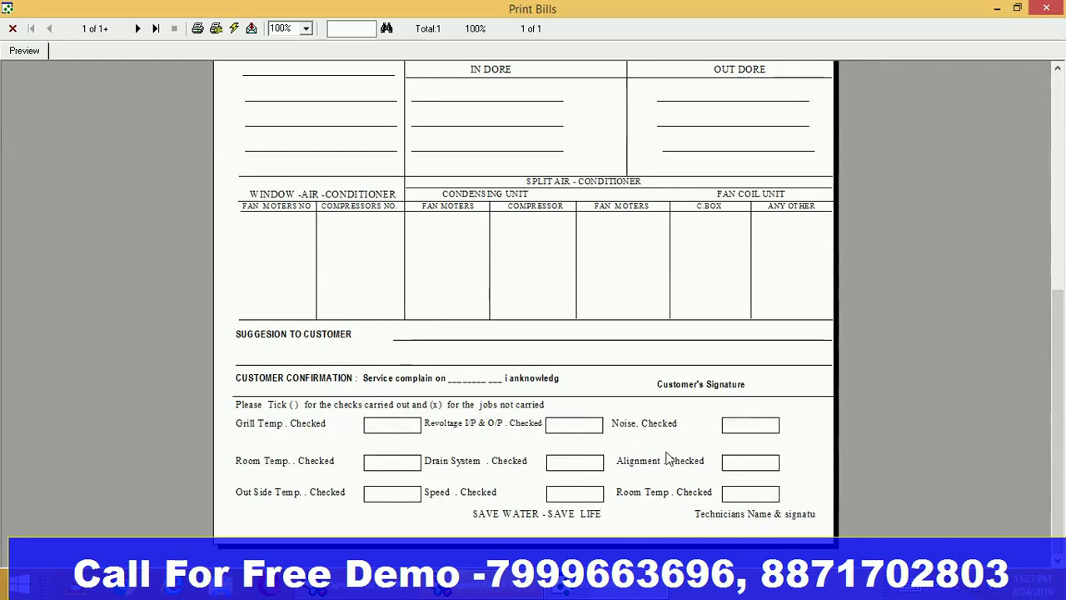
pyautogui.click(13, 28)
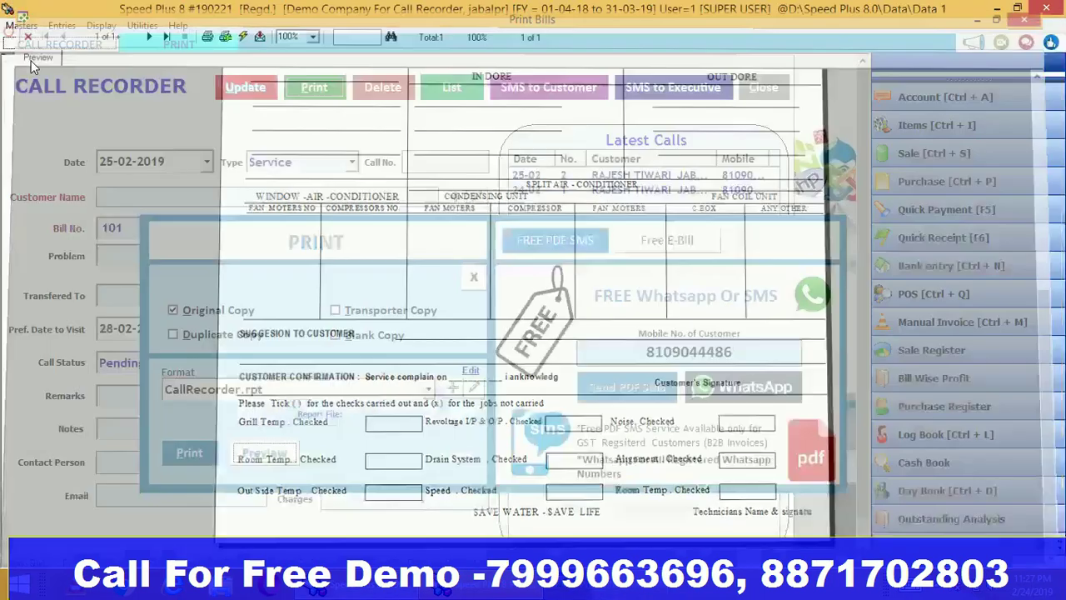
# Dismiss the print options without printing and close the Call Recorder, cancelling the blank entry
pyautogui.press('alt')
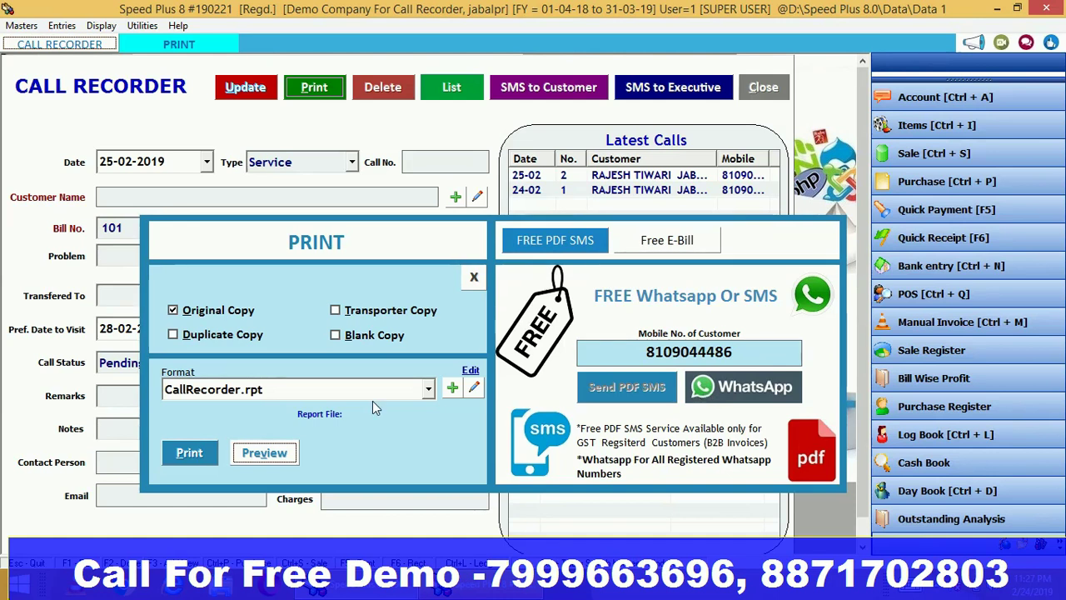
pyautogui.click(474, 276)
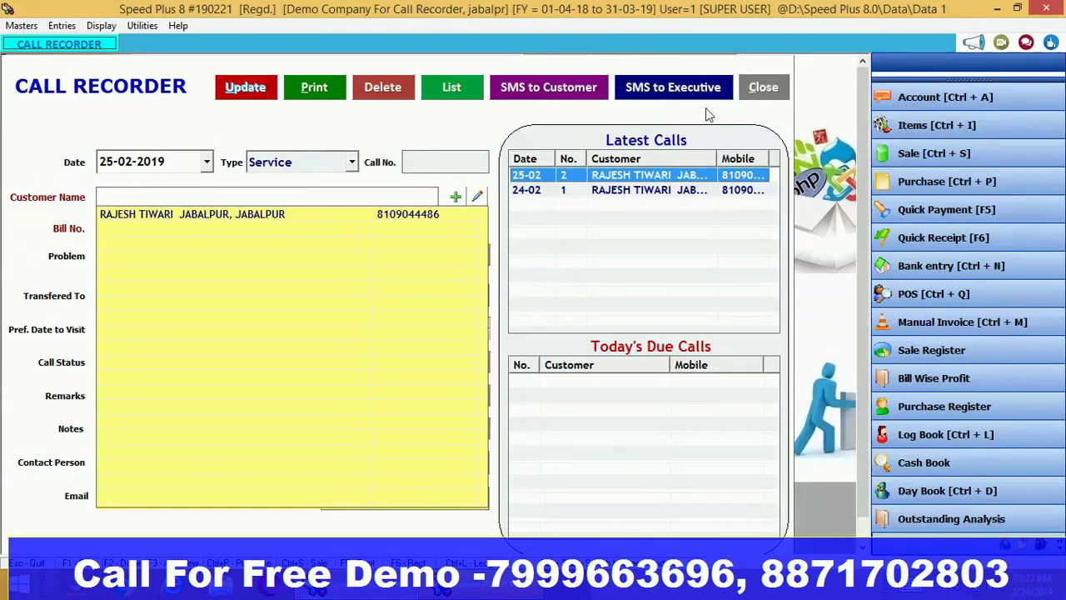
pyautogui.click(754, 87)
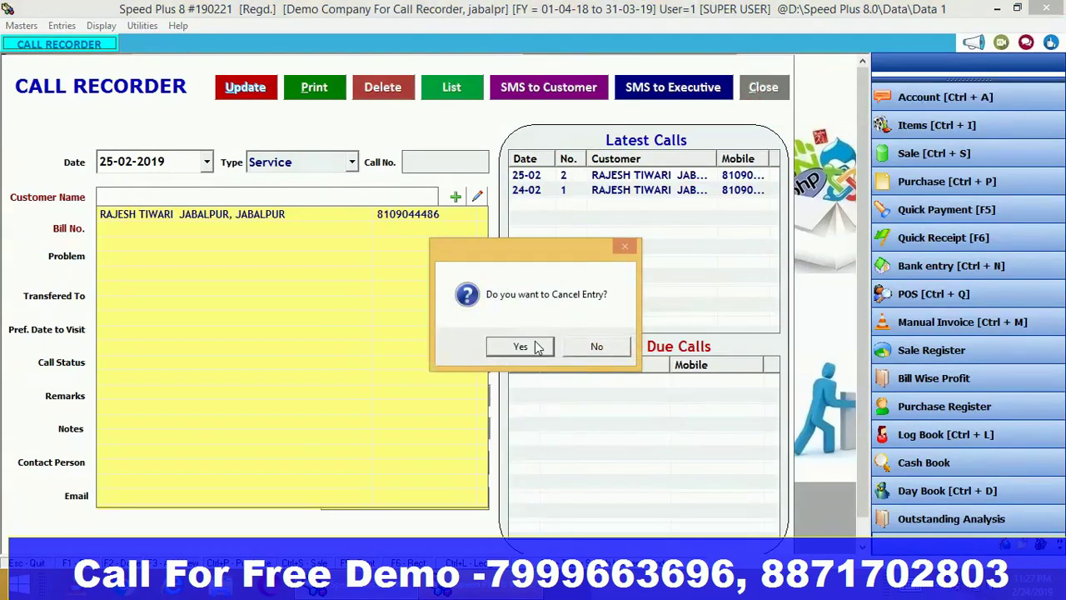
pyautogui.click(537, 347)
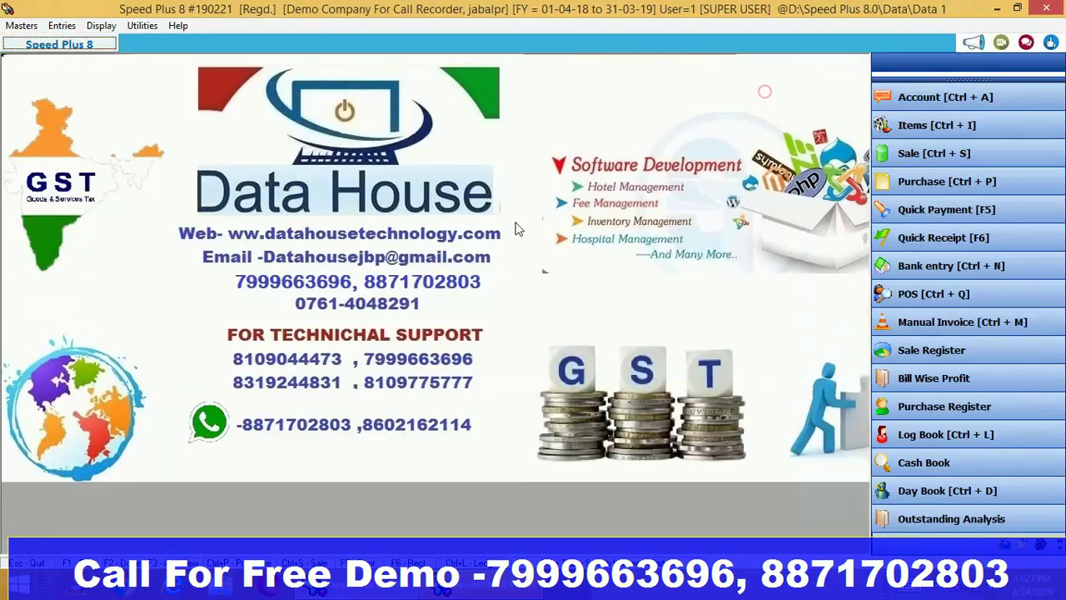